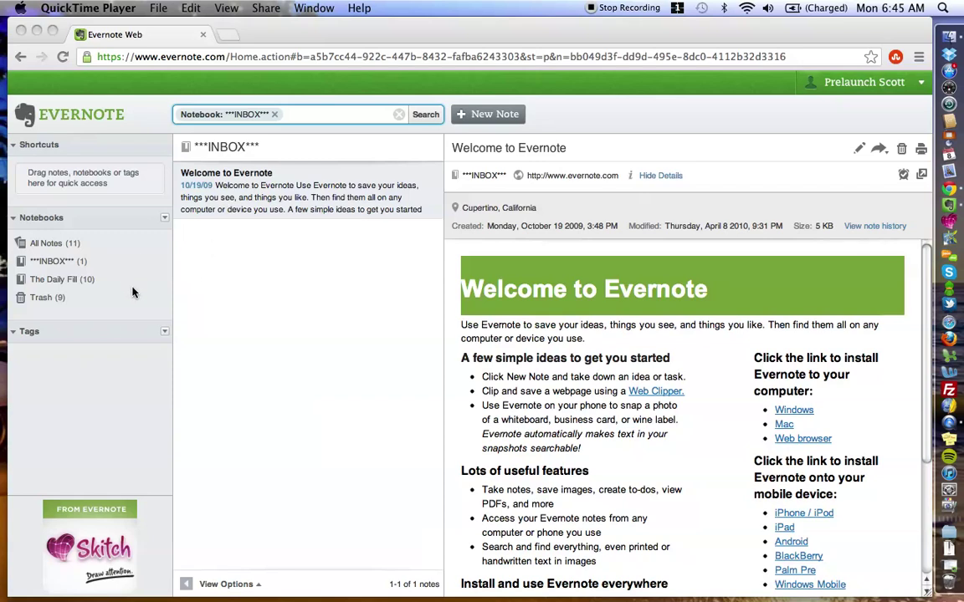
# Create a new notebook named Contacts
pyautogui.click(166, 220)
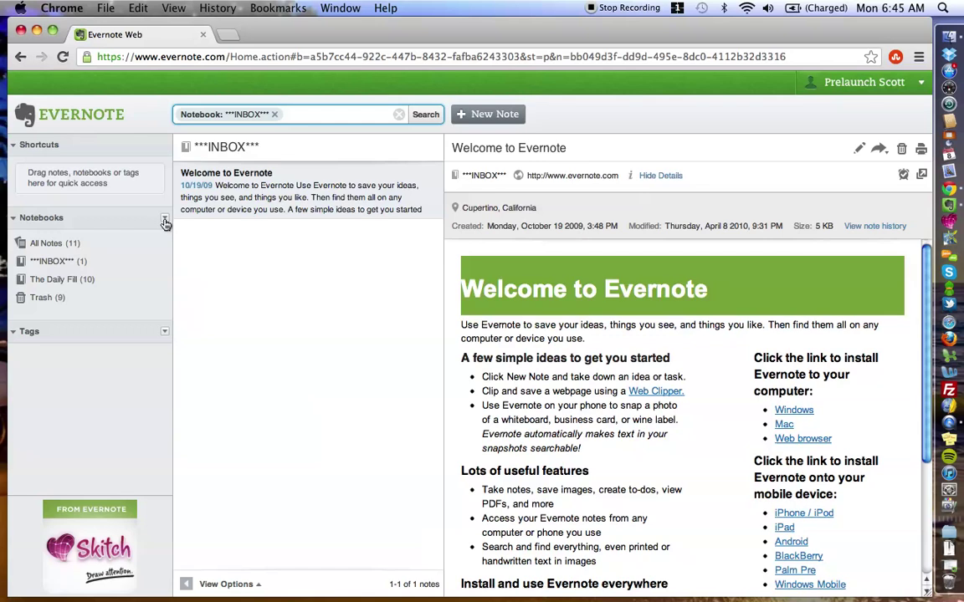
pyautogui.click(166, 222)
pyautogui.click(195, 236)
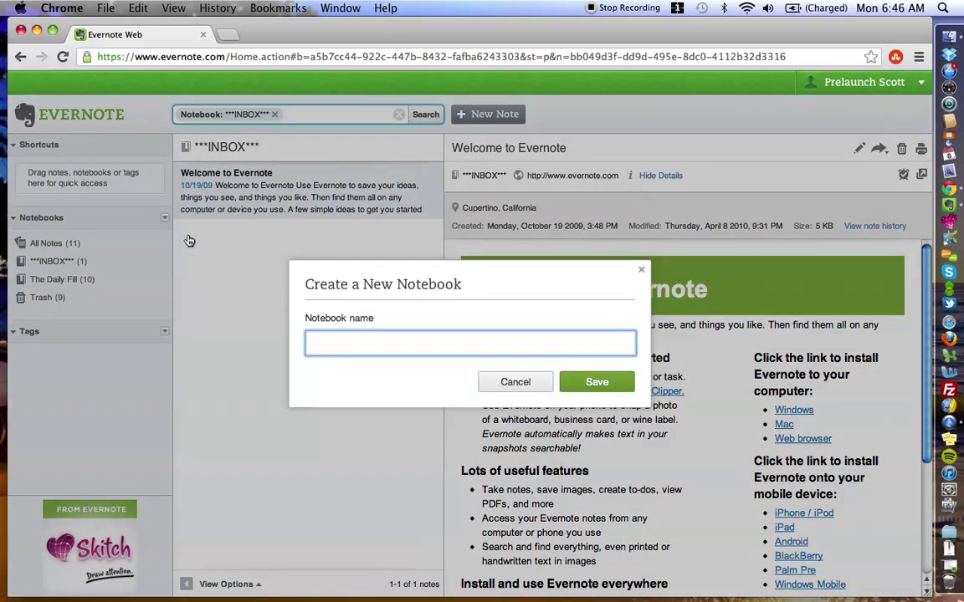
pyautogui.write('Contacts')
pyautogui.click(593, 380)
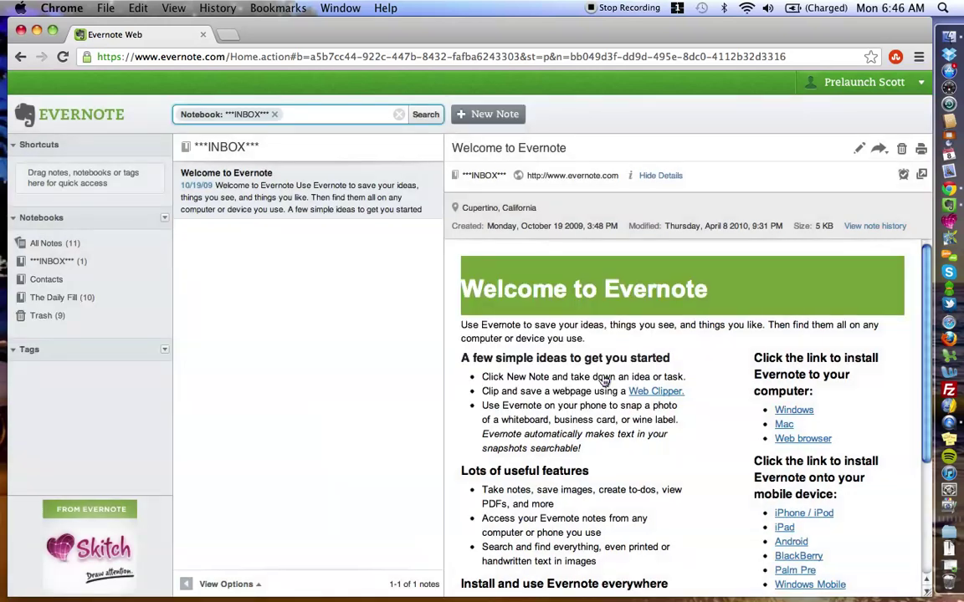
# Create a note in the Contacts notebook, titled with the contact's first name, "Designer" and the referrer's first name, separated by hyphens
pyautogui.click(60, 287)
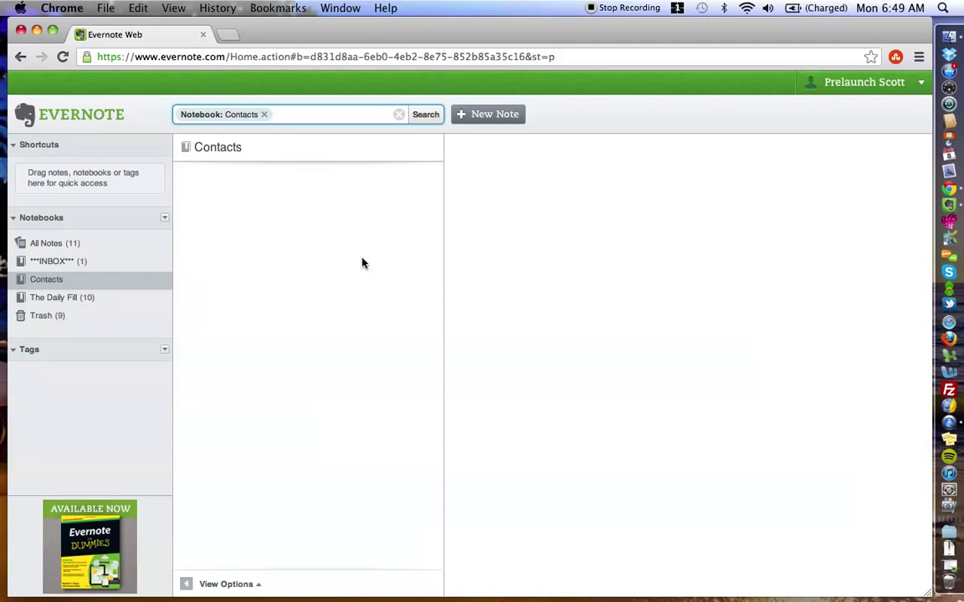
pyautogui.click(491, 112)
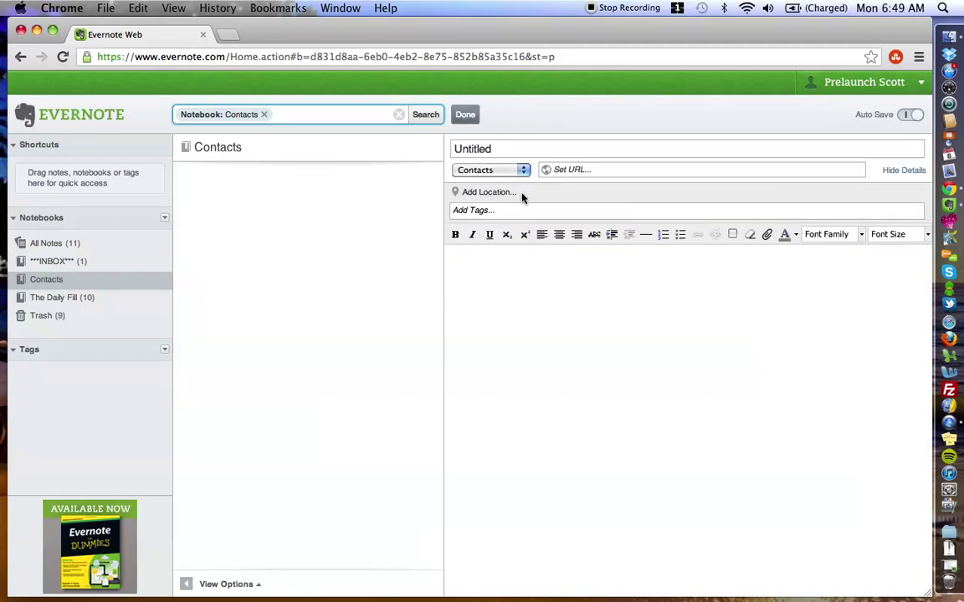
pyautogui.click(516, 149)
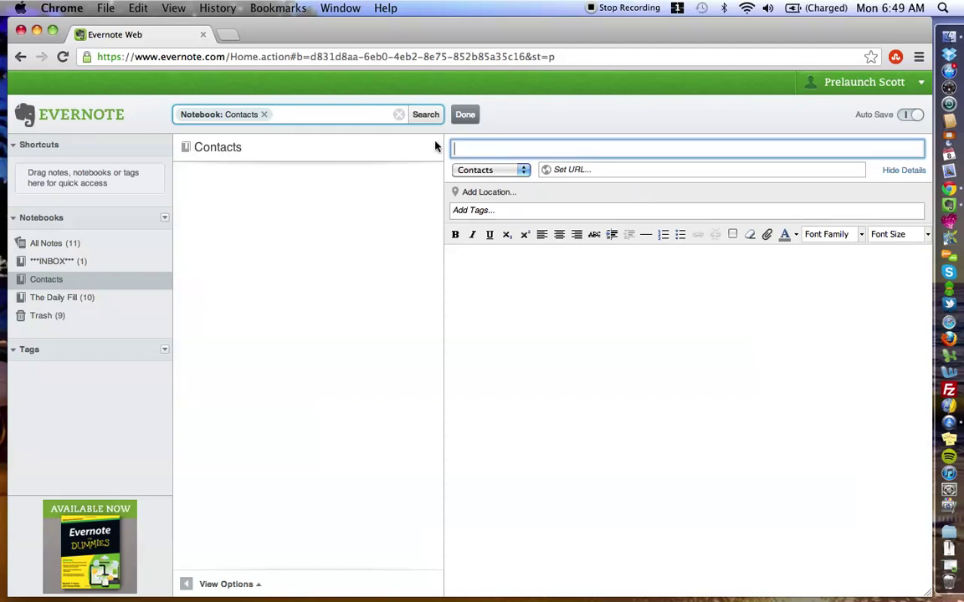
pyautogui.write('Sally -')
pyautogui.write('Designer -')
pyautogui.write('John')
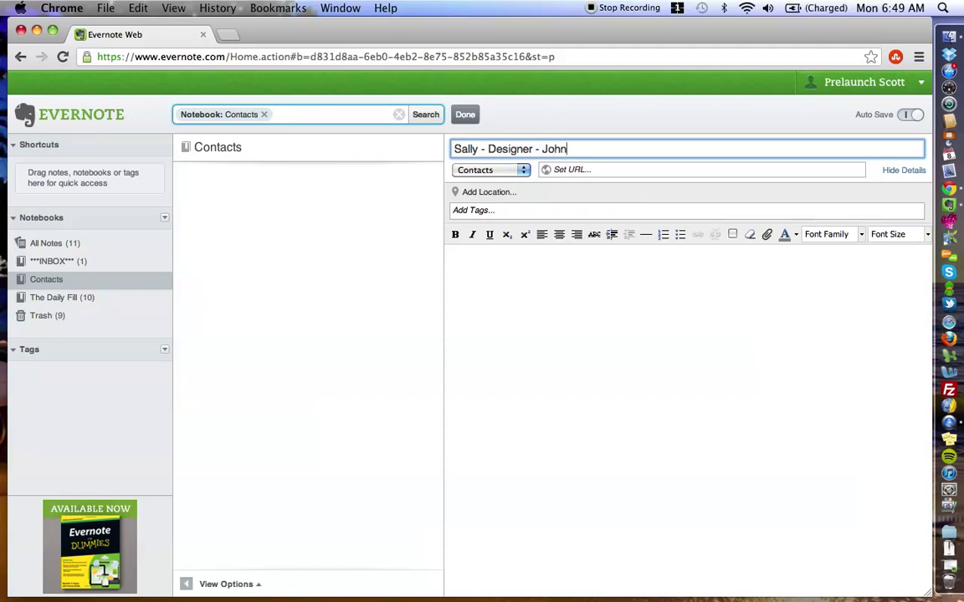
# Enter the lines "Name", "Email" and "Phone Number" in the note body, followed by a blank line
pyautogui.click(548, 397)
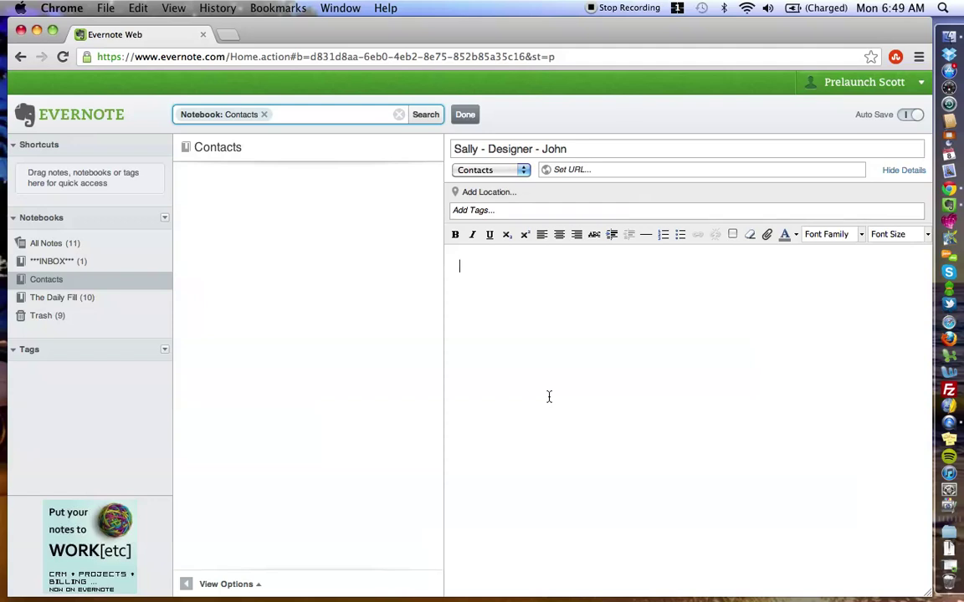
pyautogui.write('S')
pyautogui.press('BackSpace')
pyautogui.write('Name')
pyautogui.press('Return')
pyautogui.write('Email')
pyautogui.press('Return')
pyautogui.write('Phone Numbers')
pyautogui.press('BackSpace')
pyautogui.press('Return')
pyautogui.press('Return')
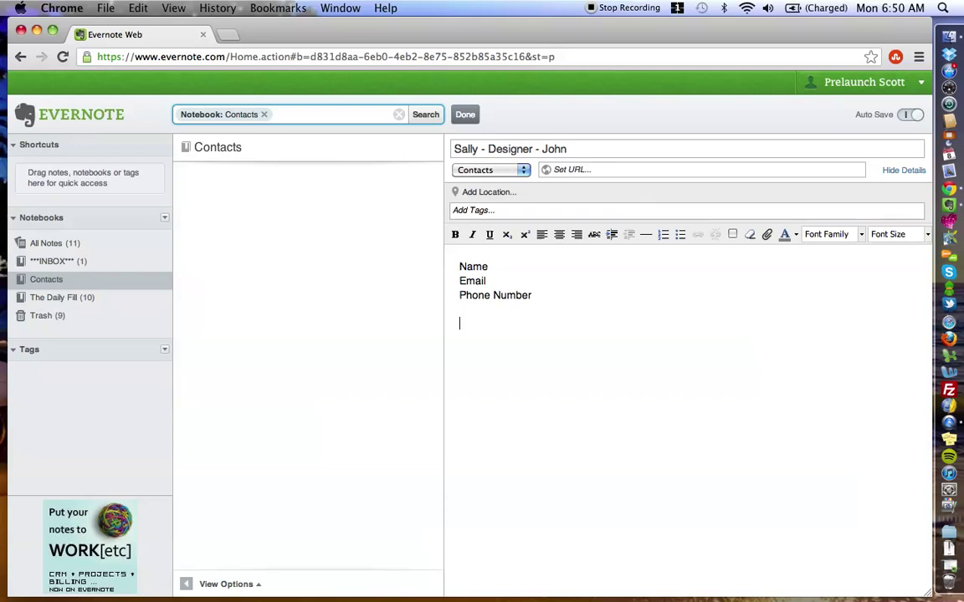
# Below the contact lines, write that the referrer "referred me to her because I was talkalsdkjfl;adsfj"
pyautogui.write('John referred me to her ')
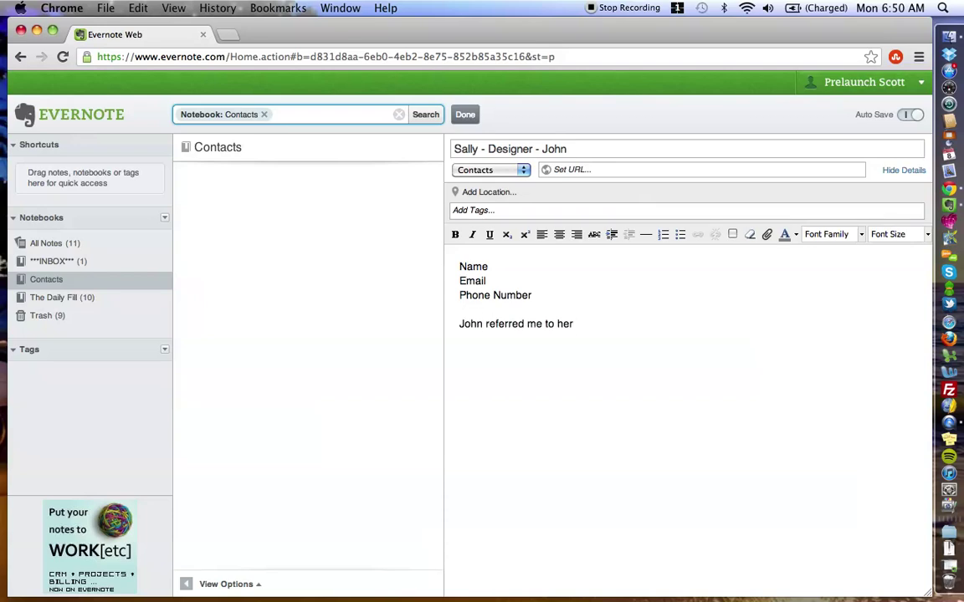
pyautogui.write('because I asked h')
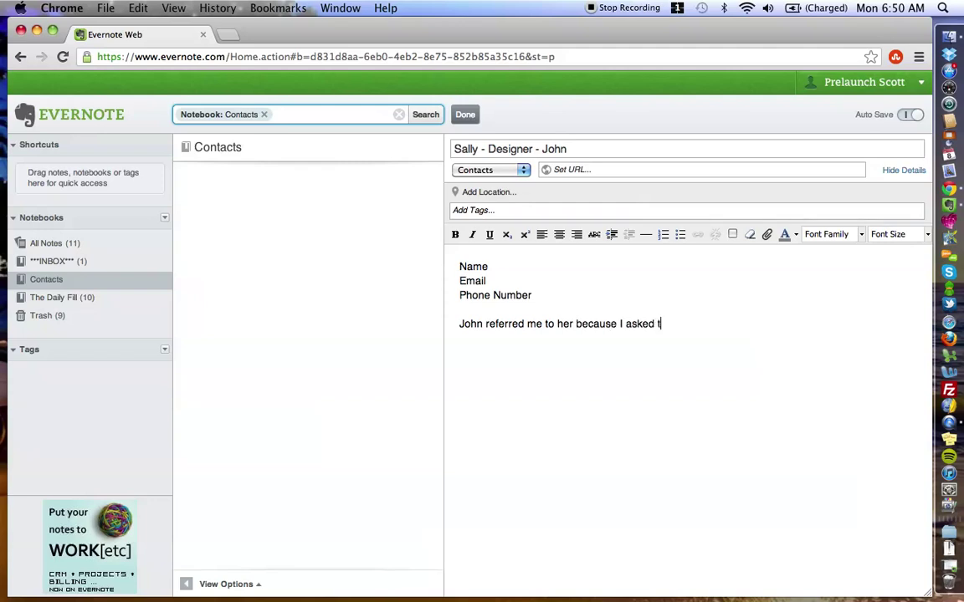
pyautogui.write('er')
pyautogui.press('BackSpace')
pyautogui.press('BackSpace')
pyautogui.press('BackSpace')
pyautogui.press('BackSpace')
pyautogui.press('BackSpace')
pyautogui.press('BackSpace')
pyautogui.press('BackSpace')
pyautogui.press('BackSpace')
pyautogui.press('BackSpace')
pyautogui.write('was talkalsdkjfl;adsfj')
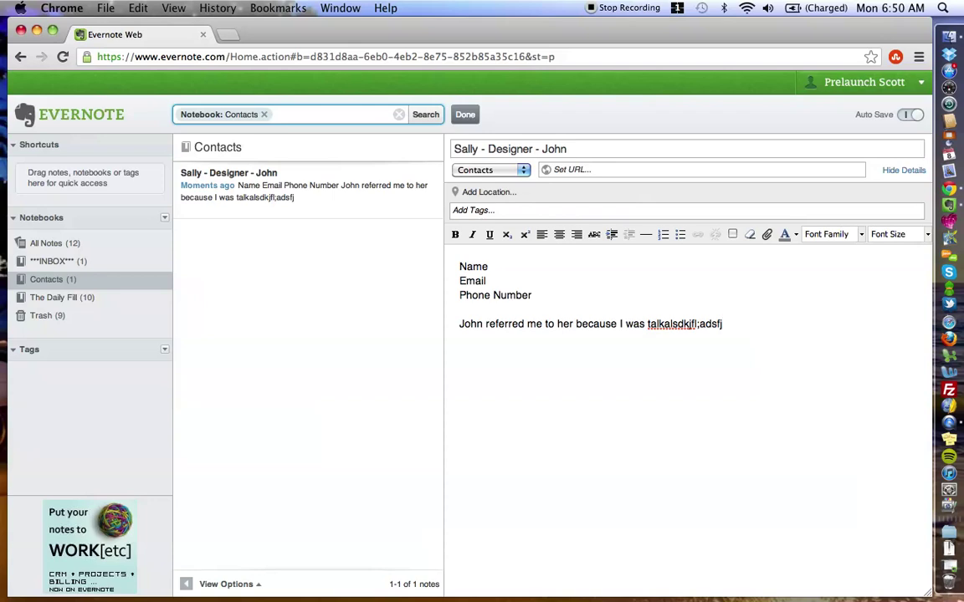
pyautogui.press('Return')
pyautogui.press('Return')
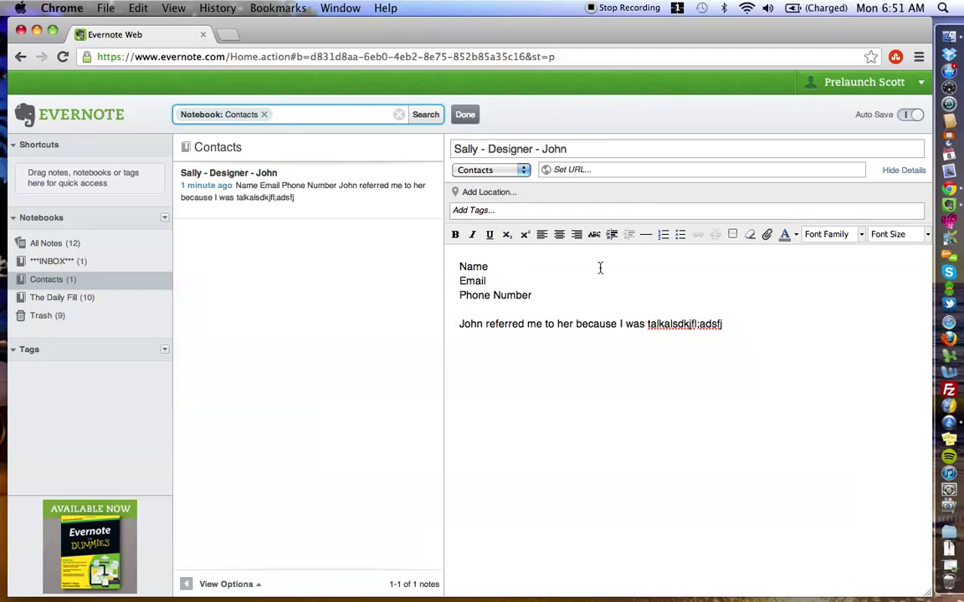
pyautogui.moveTo(750, 328); pyautogui.dragTo(459, 327)
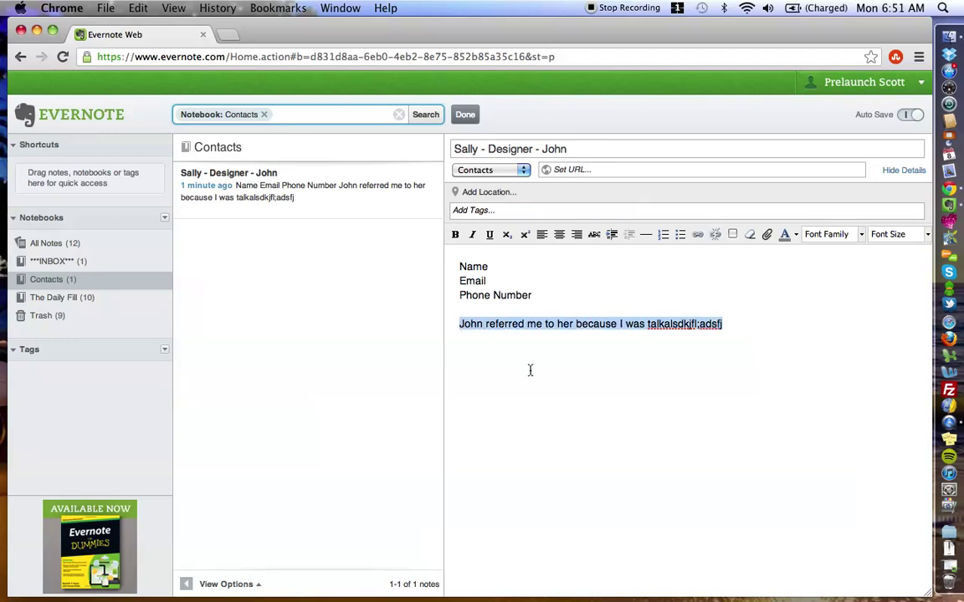
pyautogui.click(533, 372)
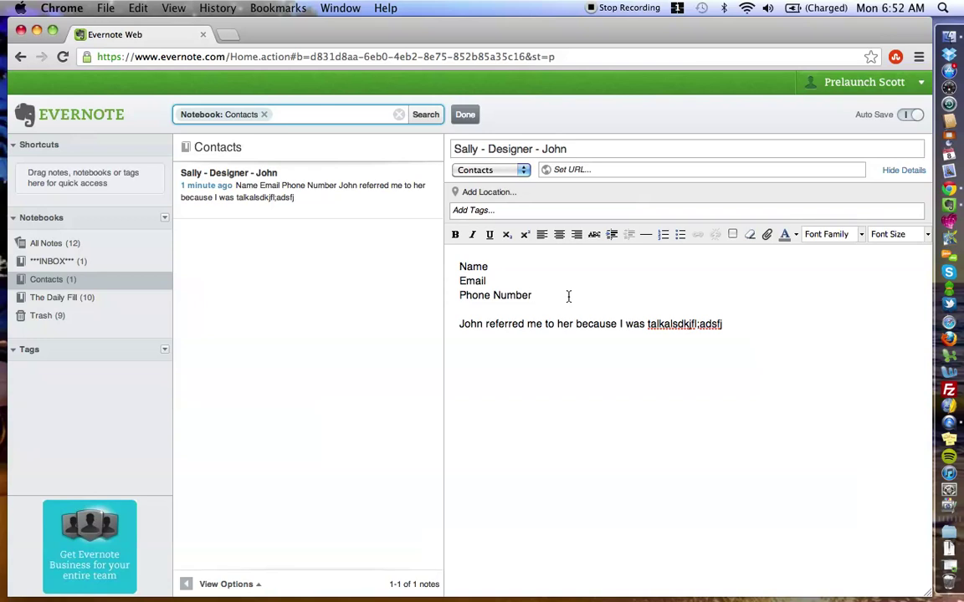
# Tag the designer's note with "CON Graphic Designer" and finish editing it
pyautogui.click(498, 213)
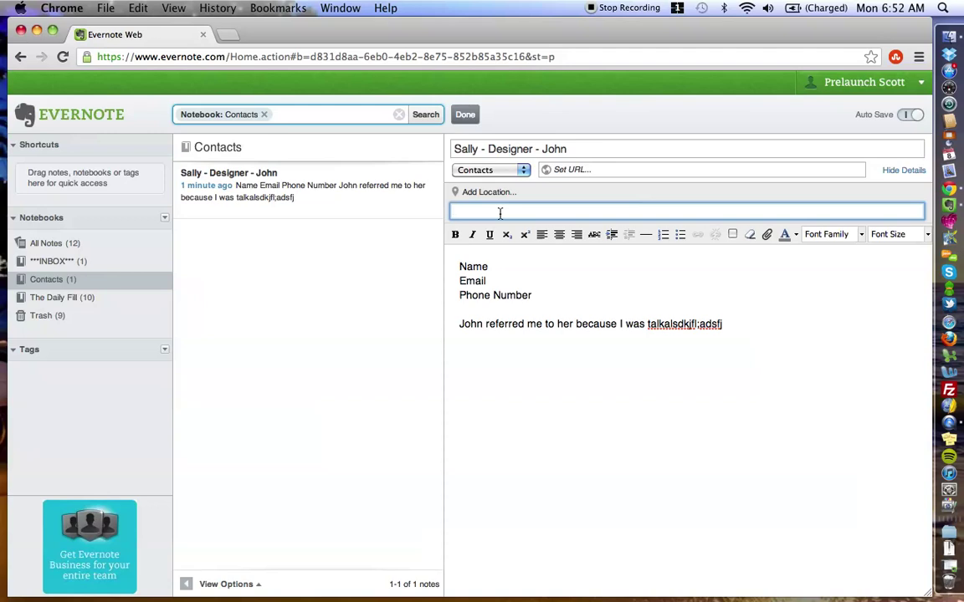
pyautogui.write('CON')
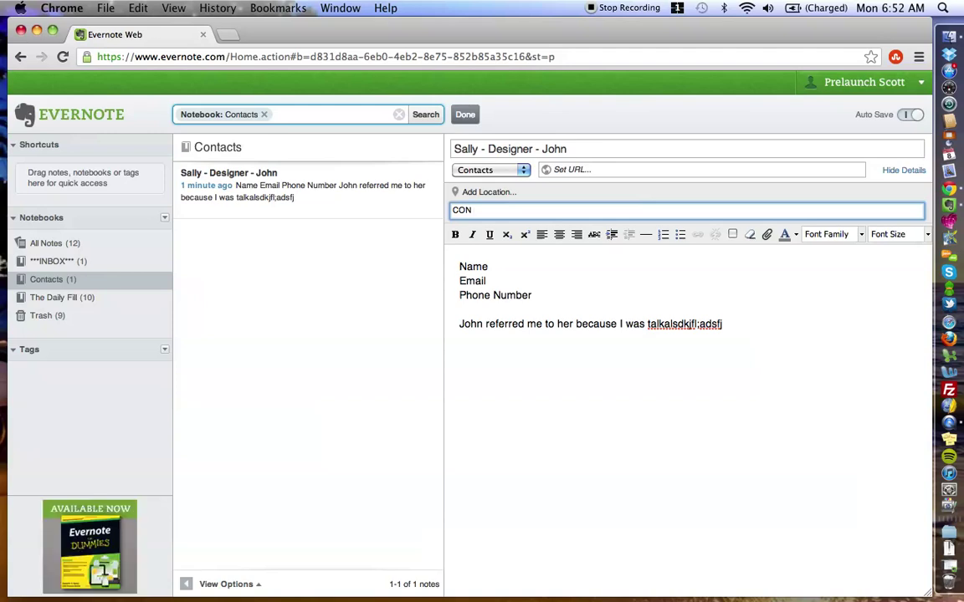
pyautogui.write('Graphic Designer')
pyautogui.press('Return')
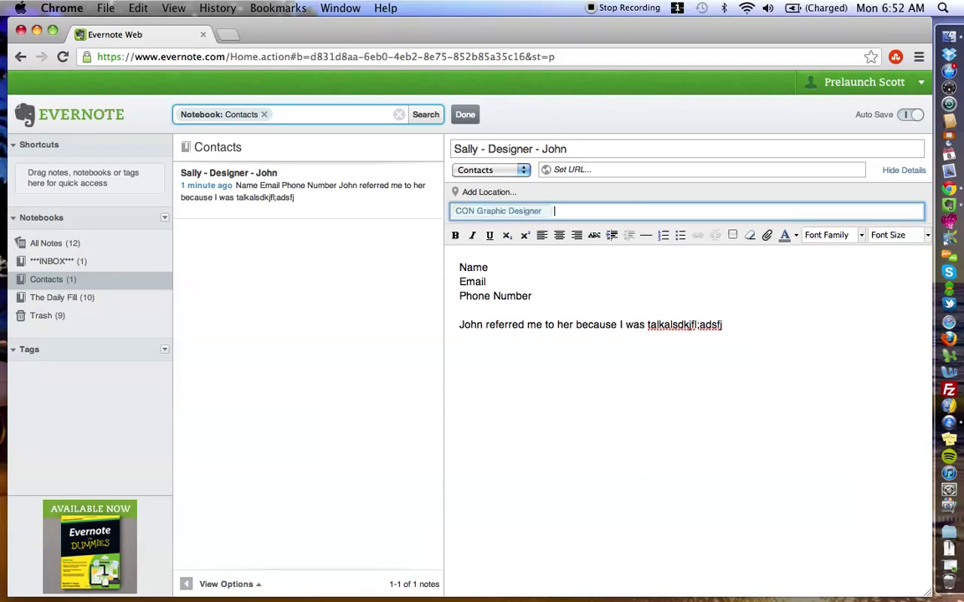
pyautogui.click(463, 116)
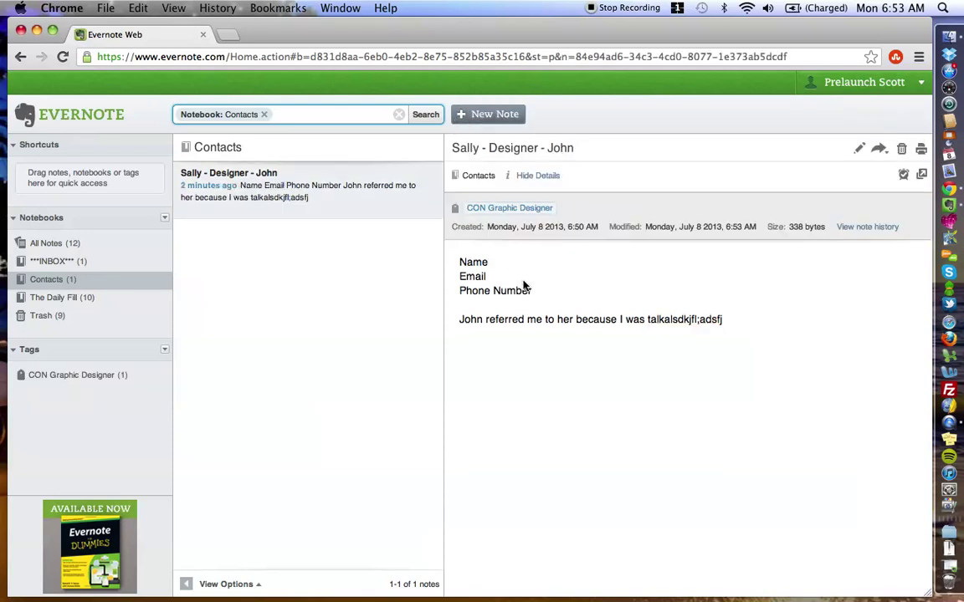
# Start a second note in the Contacts notebook and title it with the consultant's first name
pyautogui.click(497, 113)
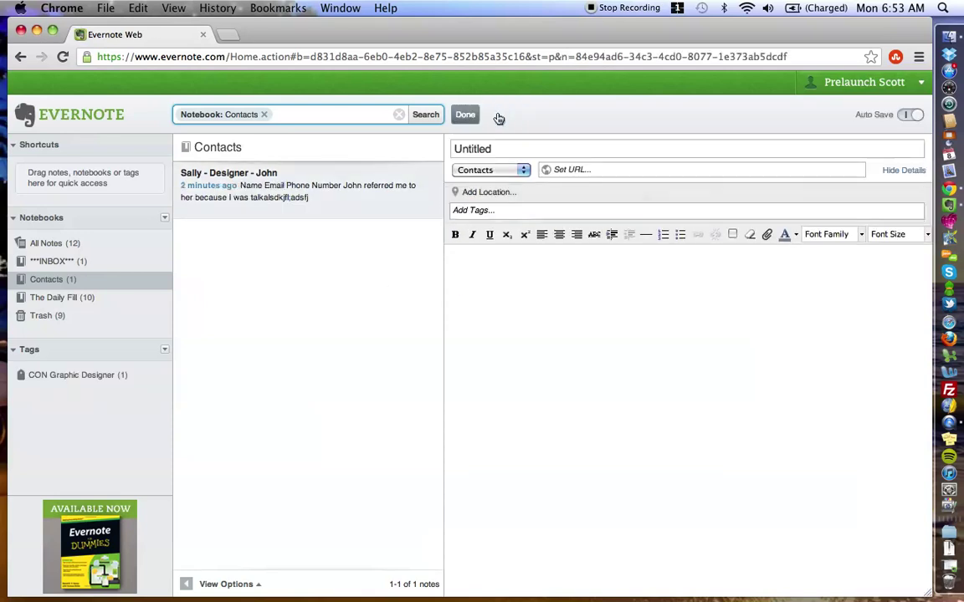
pyautogui.write('Crhi')
pyautogui.press('BackSpace')
pyautogui.press('BackSpace')
pyautogui.press('BackSpace')
pyautogui.write('hris')
# Enter the placeholder lines "adsflkads;lfkj", "asd;flkja;lsf" and "ad;lsfkj" in the note body, separated by blank lines
pyautogui.click(557, 332)
pyautogui.write('adsflkads;lfkj')
pyautogui.press('Return')
pyautogui.press('Return')
pyautogui.write('asd;flkja;lsf')
pyautogui.press('Return')
pyautogui.press('Return')
pyautogui.write('ad;lsfkj')
pyautogui.press('Return')
pyautogui.press('Return')
# Add a closing line saying the contact was met "at local biz netwriking .... consultant - facebook"
pyautogui.write('Met chris at local biz netwe')
pyautogui.press('BackSpace')
pyautogui.write('riking .... consultant - facebook')
pyautogui.click(566, 306)
# Tag the second contact's note with "CON Consultant" and finish editing it
pyautogui.click(478, 210)
pyautogui.write('CON')
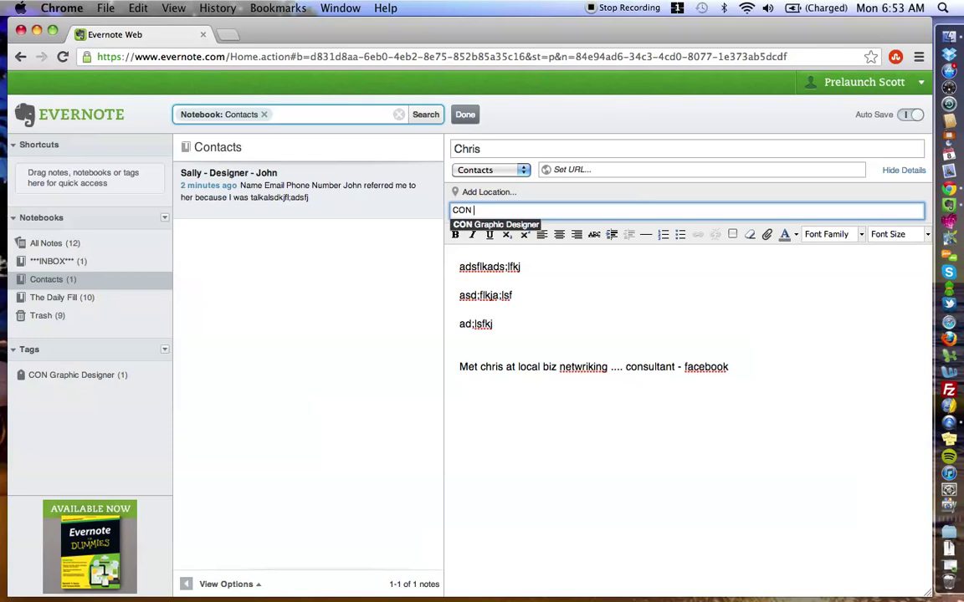
pyautogui.write('Consultant')
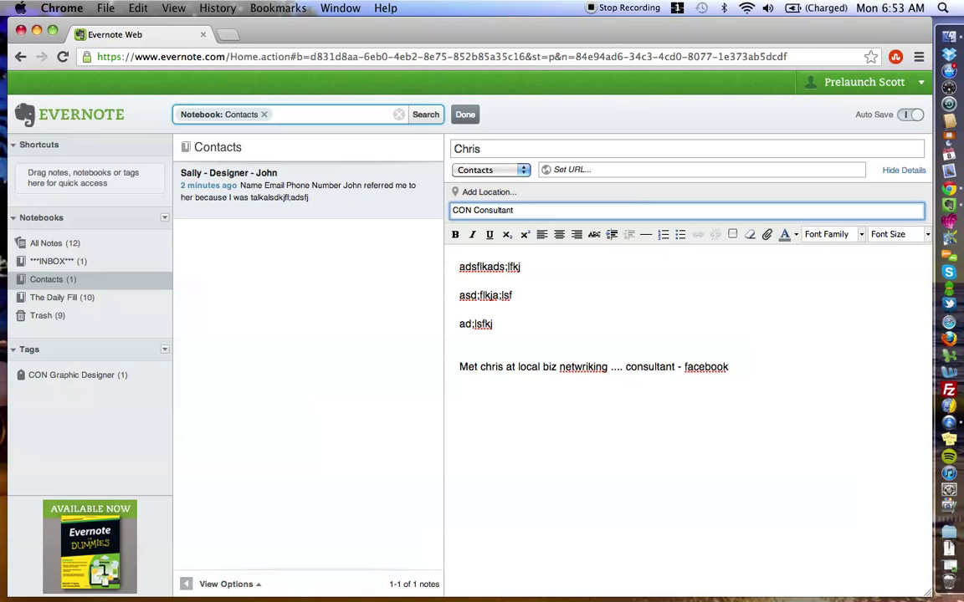
pyautogui.press('Return')
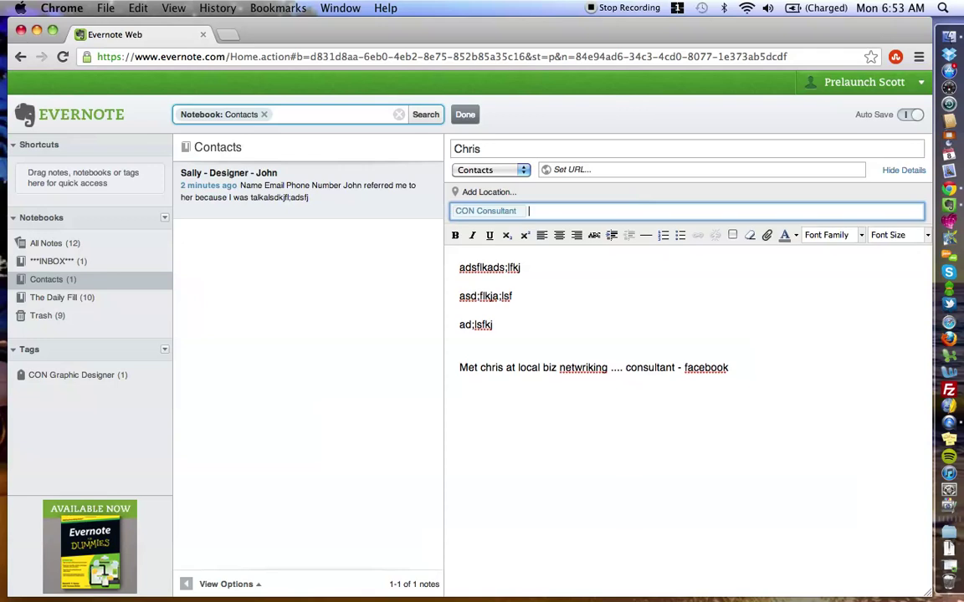
pyautogui.click(464, 114)
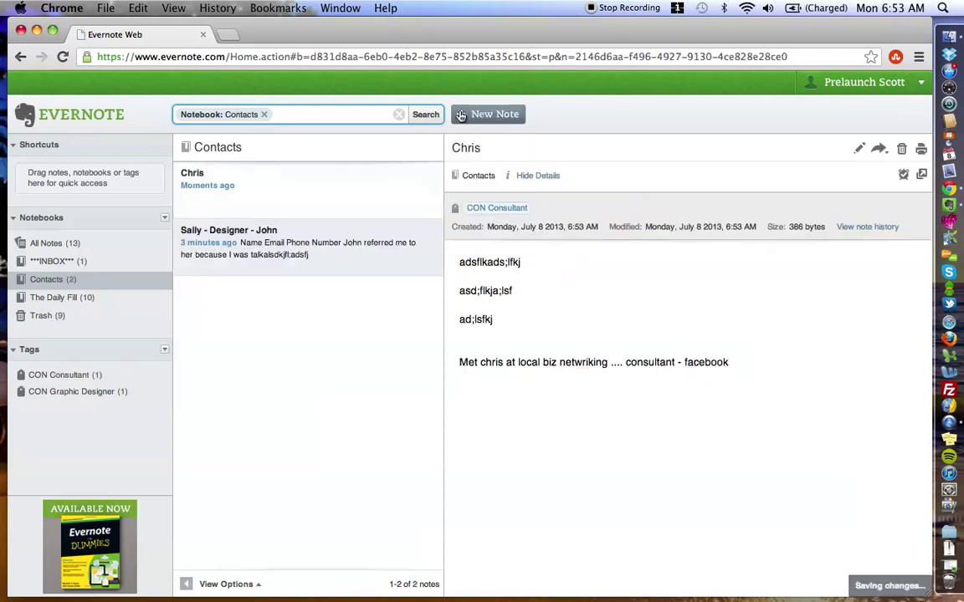
# Start a third note in the Contacts notebook and title it with the entrepreneur's first name
pyautogui.click(462, 114)
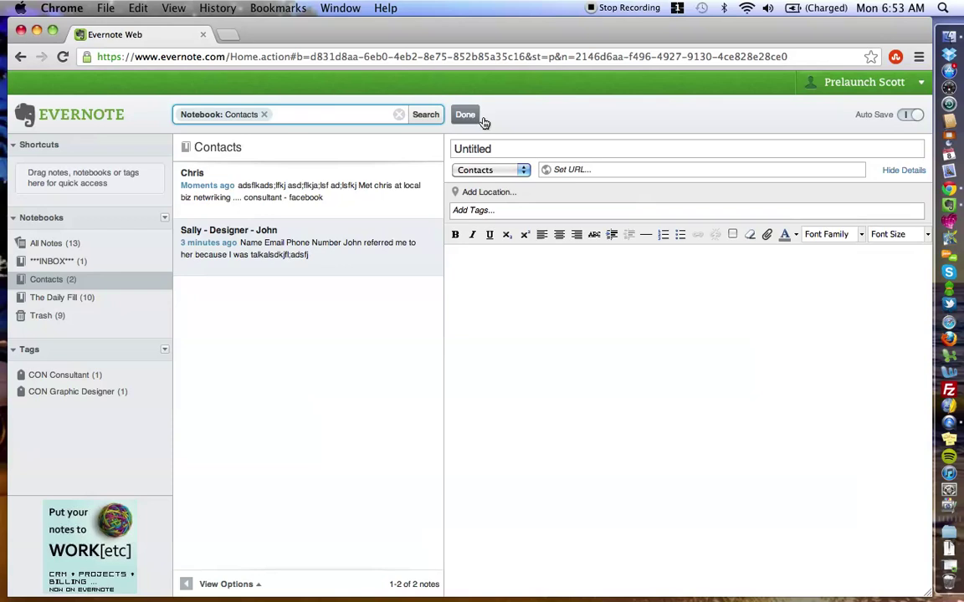
pyautogui.click(486, 149)
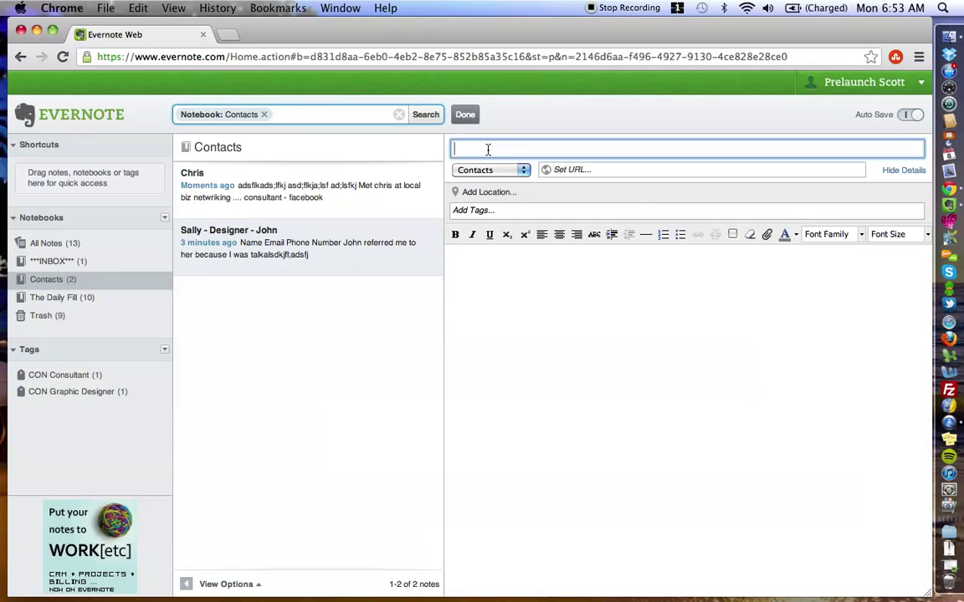
pyautogui.write('Andrew')
# Enter the placeholder lines "asd;lfkj;", "asd;flkj;lkj" and "asd;lfkj;lkj" in the third note's body, followed by a blank line
pyautogui.click(491, 307)
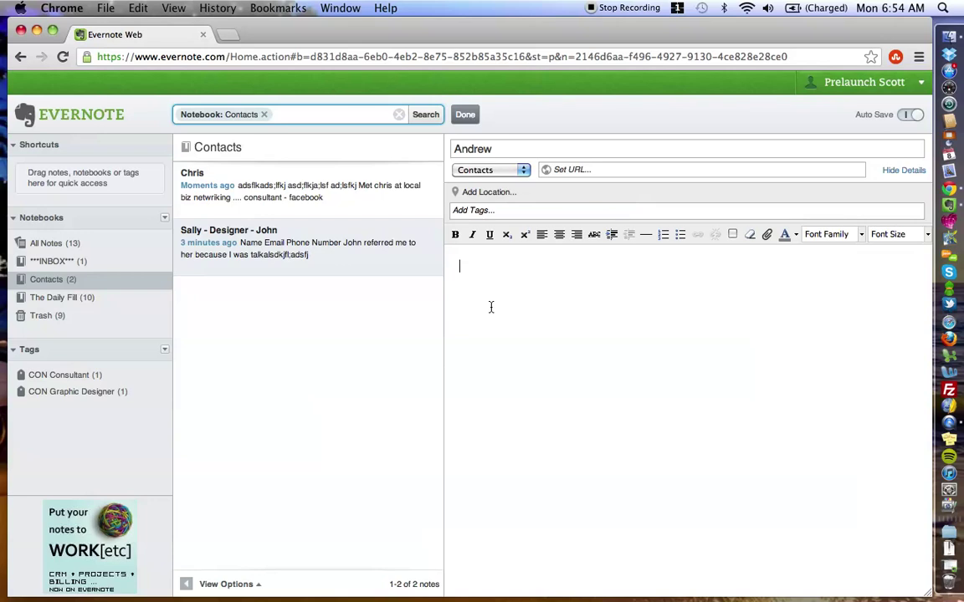
pyautogui.write('asd;lfkj;')
pyautogui.press('Return')
pyautogui.write('asd;flkj;lkj')
pyautogui.press('Return')
pyautogui.write('asd;lfkj;lkj')
pyautogui.press('Return')
pyautogui.press('Return')
# Add the line "Met at entreprenue event...he is an entrepoin in the XYZ business" below the placeholder lines
pyautogui.write('Met at entre')
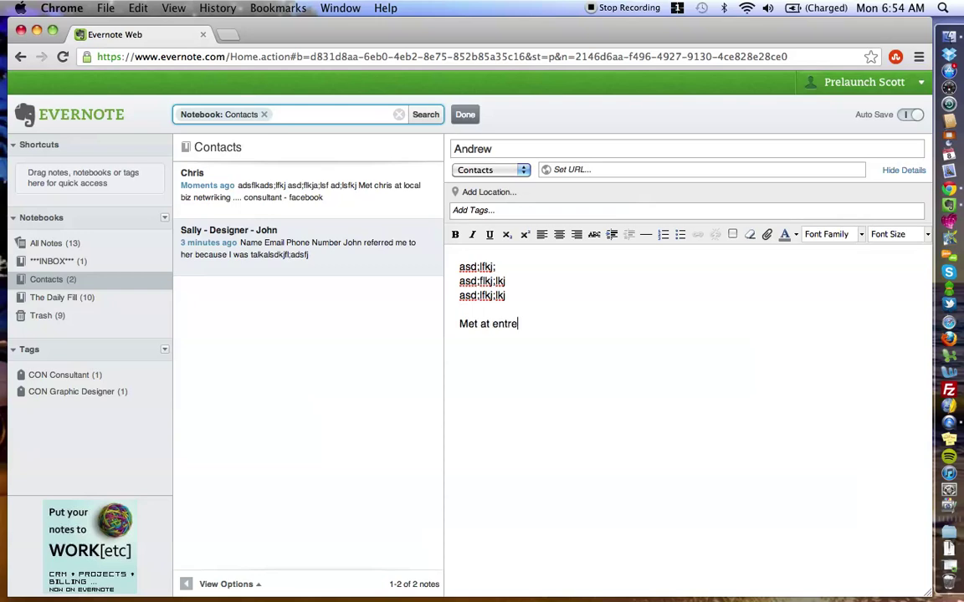
pyautogui.write('prenue event')
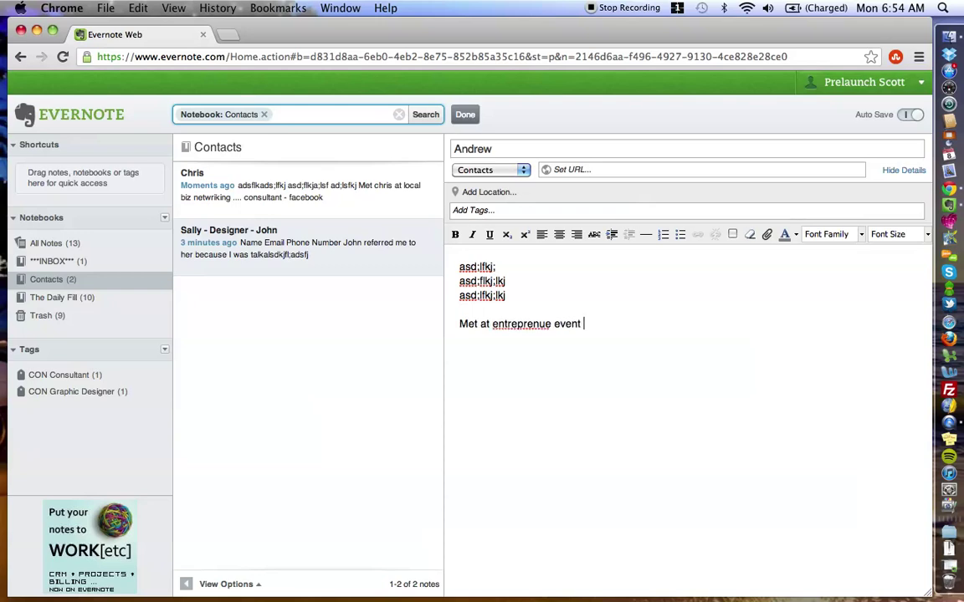
pyautogui.write('...he is an entrepoin')
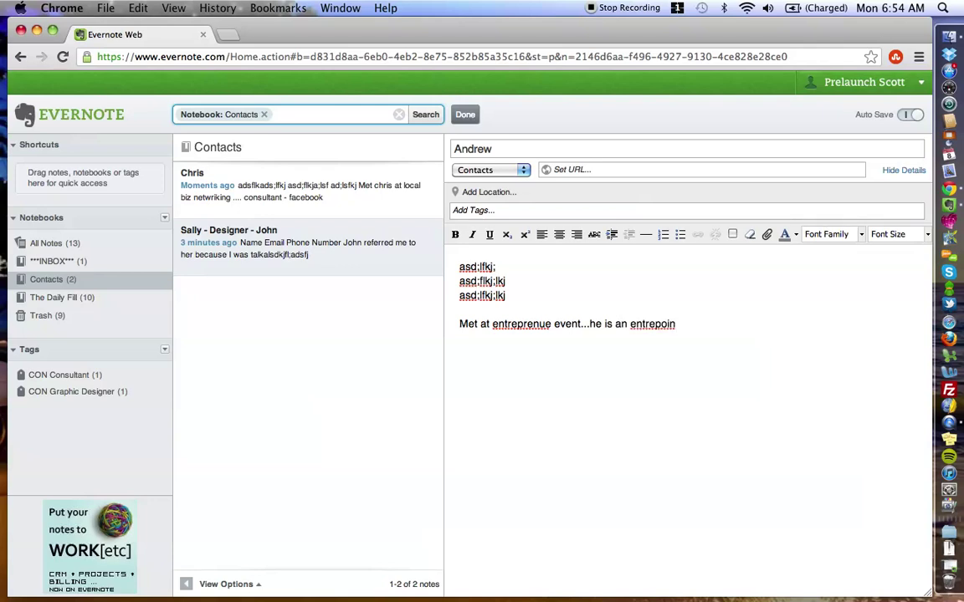
pyautogui.write('in the XYZ business')
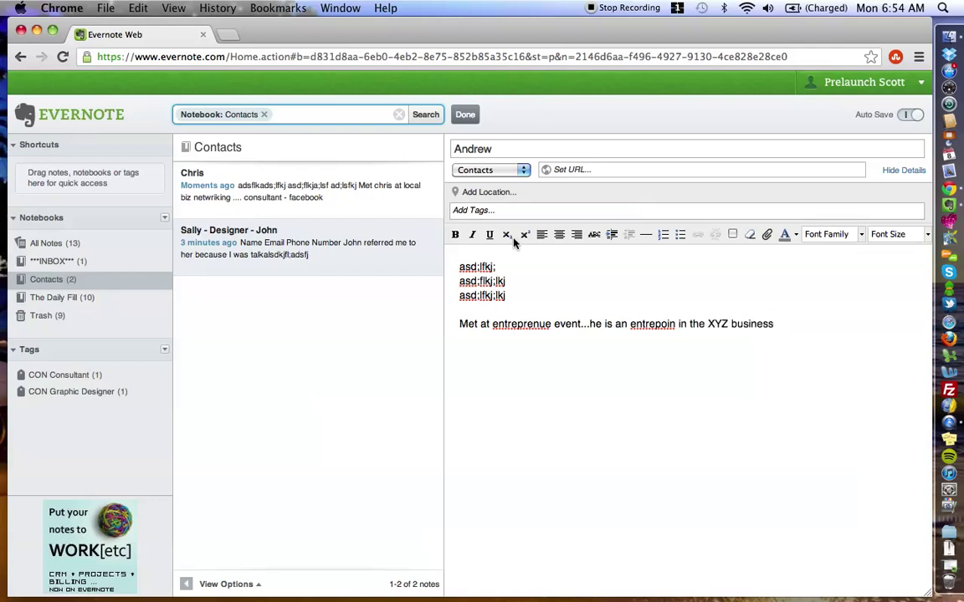
# Tag the third contact's note with "CON Entrepreneur" and finish editing it
pyautogui.click(516, 210)
pyautogui.write('CON ')
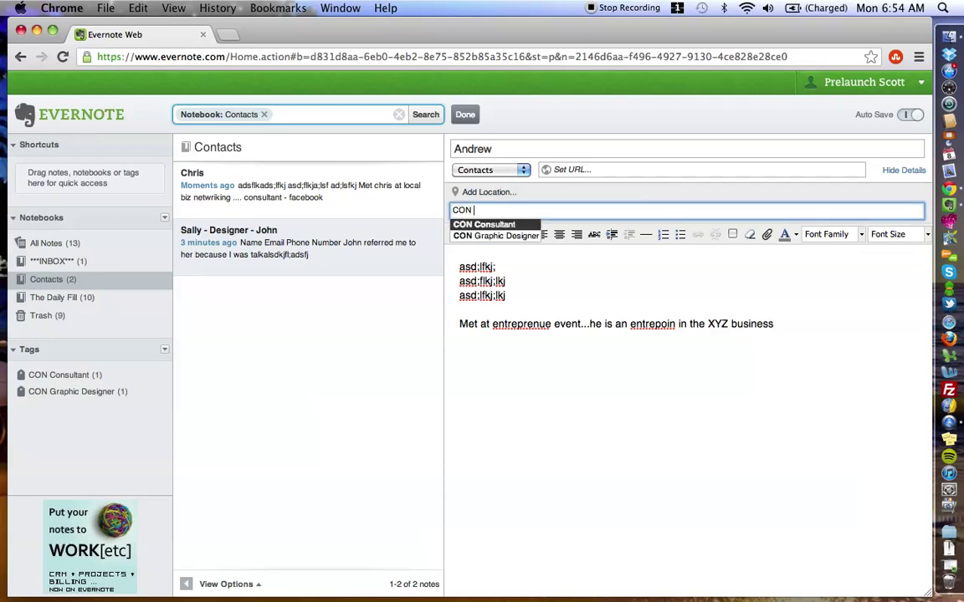
pyautogui.write('Entrepreneur')
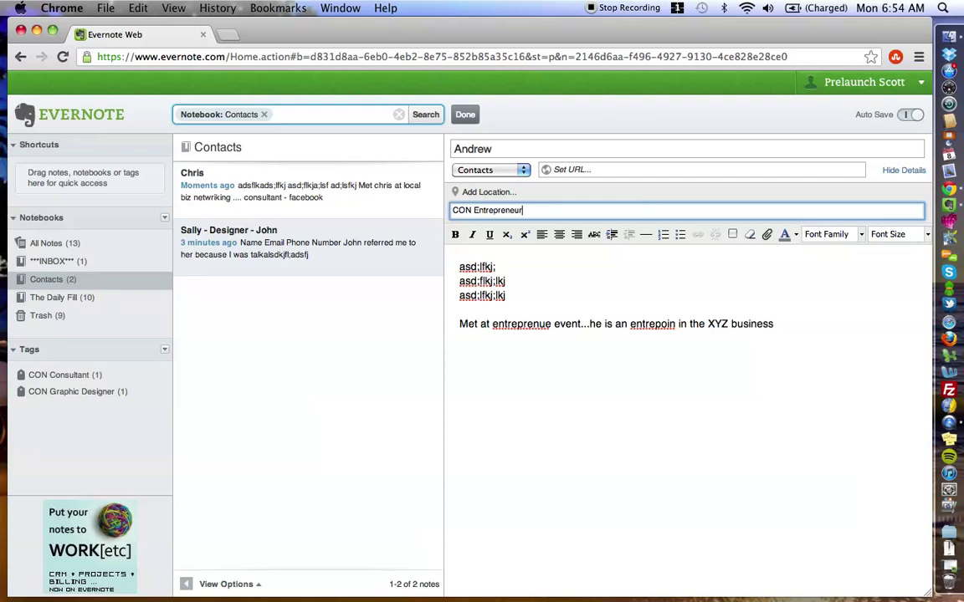
pyautogui.press('Return')
pyautogui.click(466, 116)
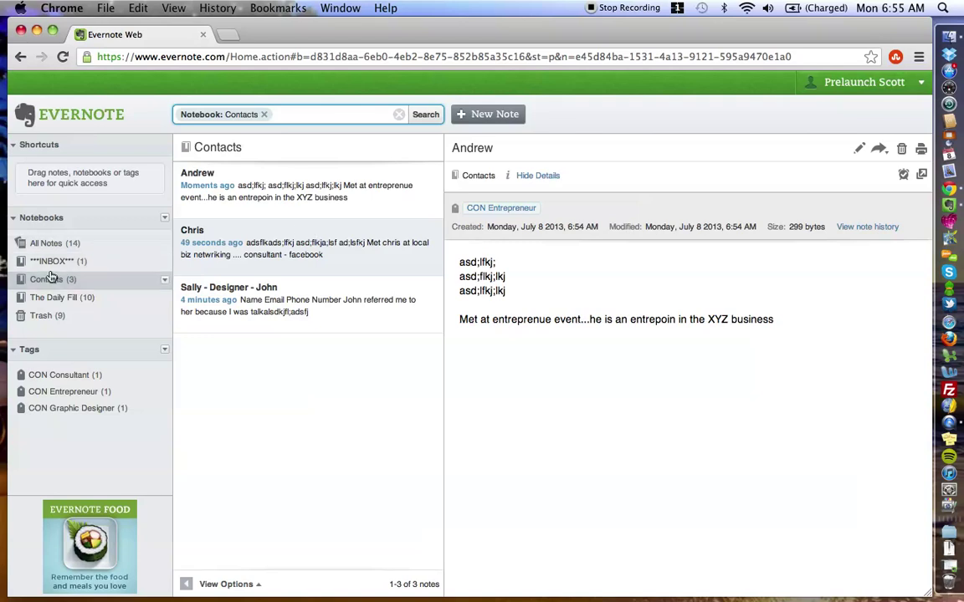
# Filter the notes in the Contacts notebook by the "CON Consultant" tag
pyautogui.click(70, 380)
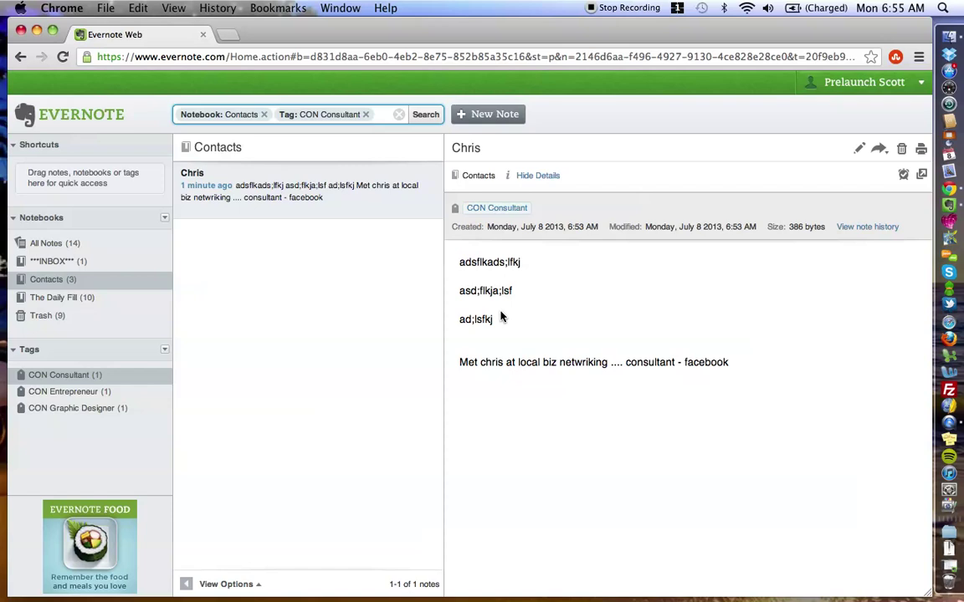
# Switch to the Evernote desktop app and open the overview of all tags
pyautogui.click(945, 207)
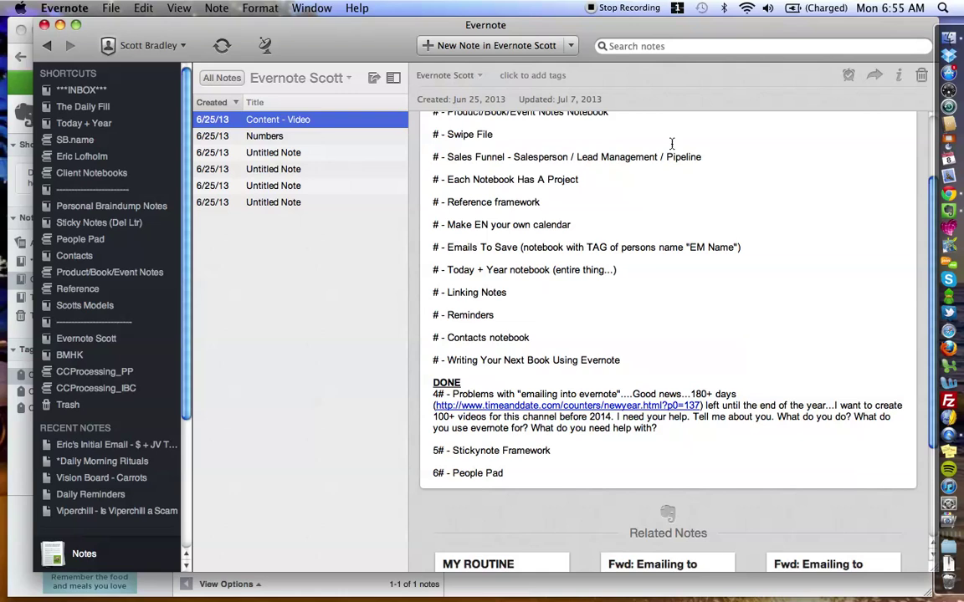
pyautogui.scroll(3, 669, 149)
pyautogui.scroll(-2, 671, 146)
pyautogui.scroll(2, 671, 146)
pyautogui.scroll(-6, 671, 145)
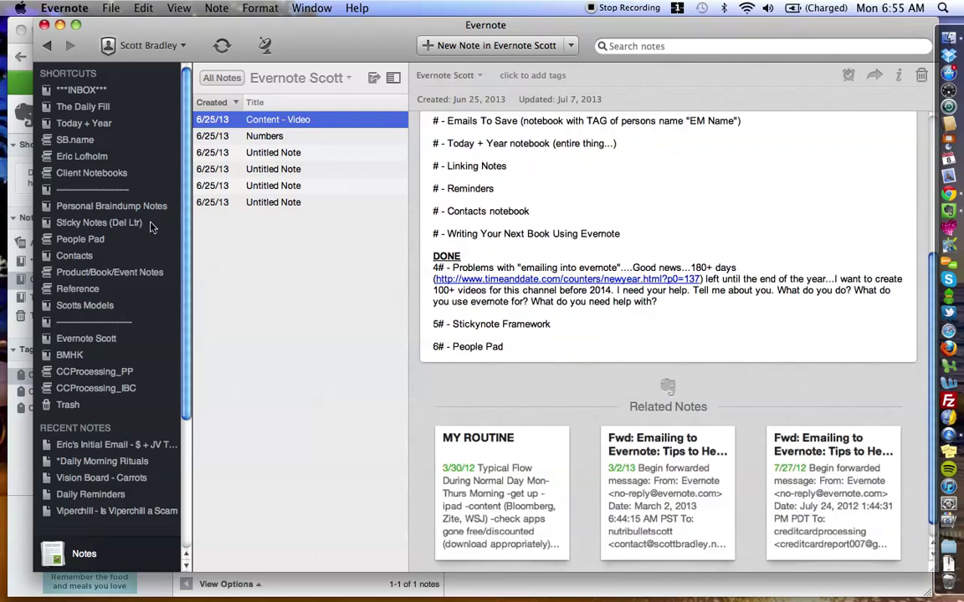
pyautogui.scroll(-5, 92, 377)
pyautogui.click(82, 447)
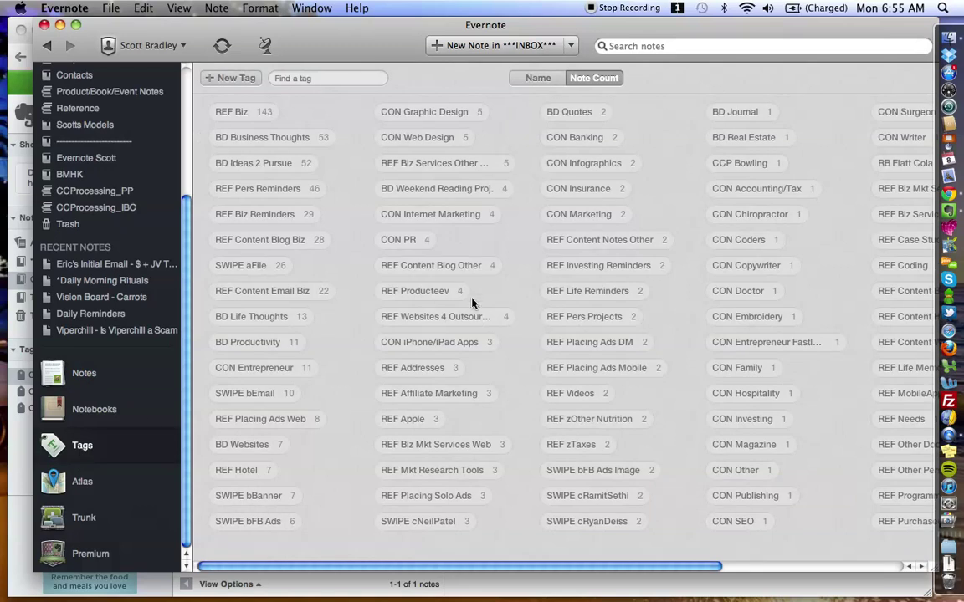
# Look through the tag overview for the CON contact tags, minimize the desktop app and return to Evernote Web in Chrome
pyautogui.hscroll(10, 471, 303)
pyautogui.hscroll(-3, 471, 302)
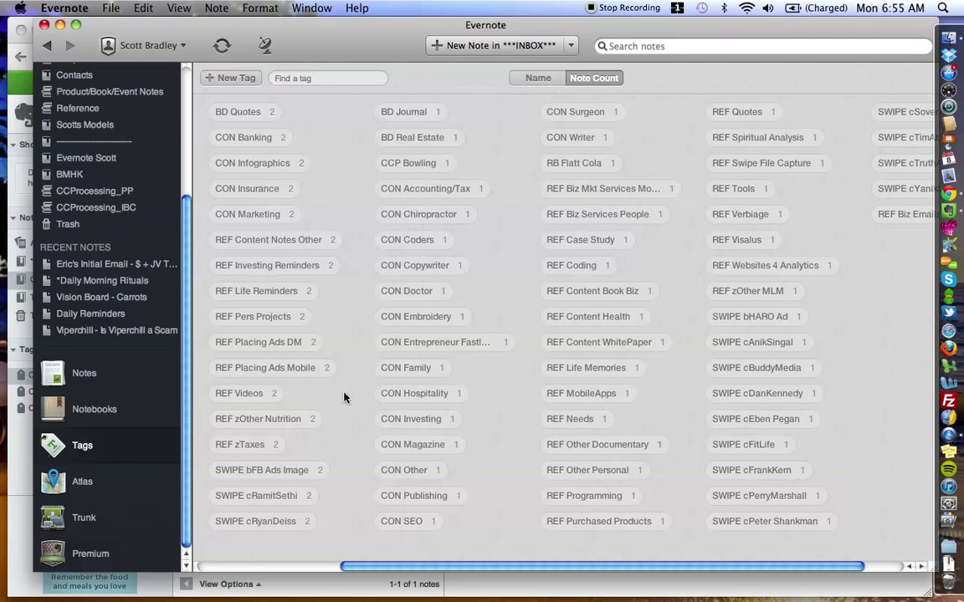
pyautogui.hscroll(-2, 343, 397)
pyautogui.hscroll(4, 343, 397)
pyautogui.hscroll(-8, 343, 396)
pyautogui.hscroll(8, 343, 397)
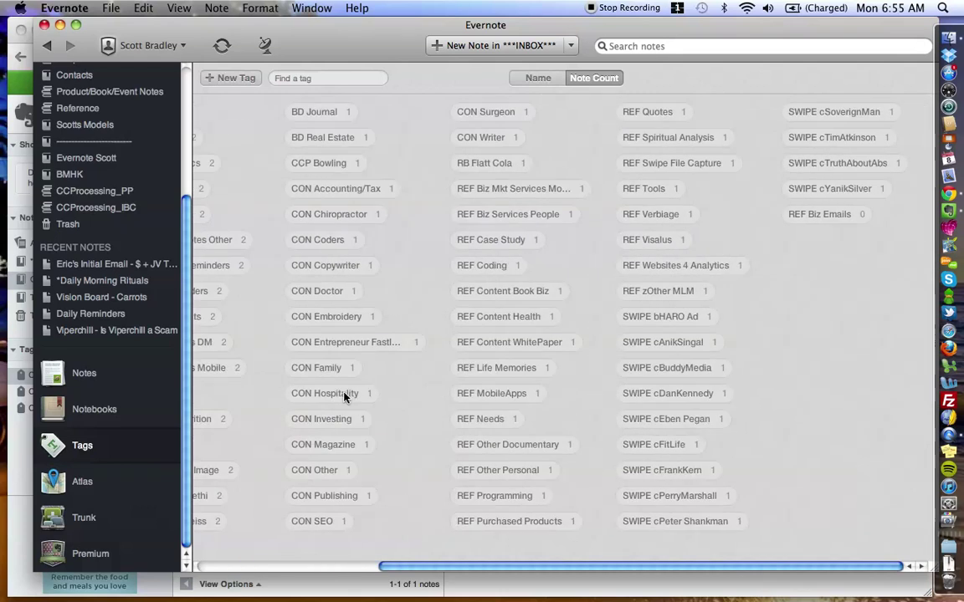
pyautogui.hscroll(-4, 343, 397)
pyautogui.hscroll(4, 343, 396)
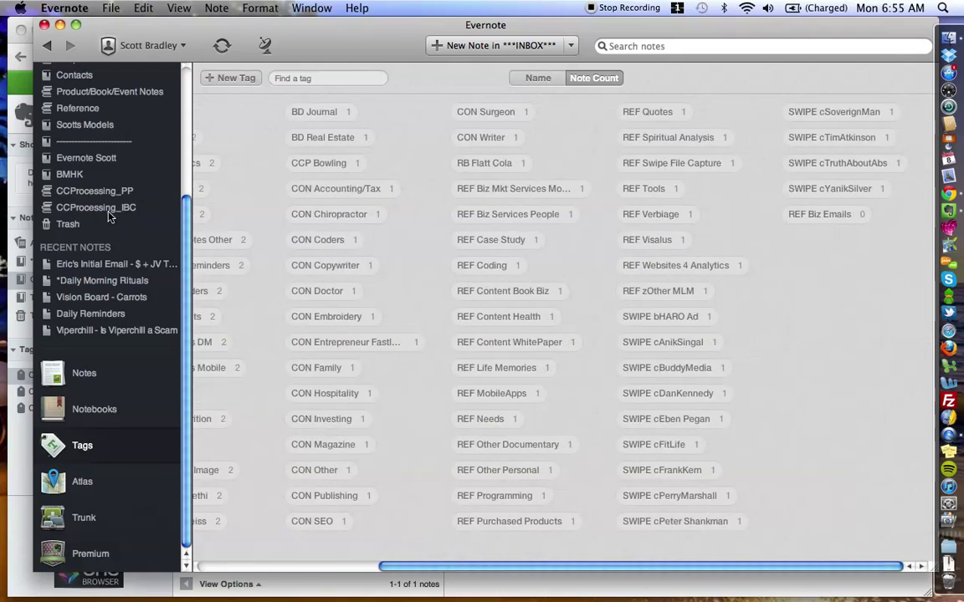
pyautogui.click(59, 25)
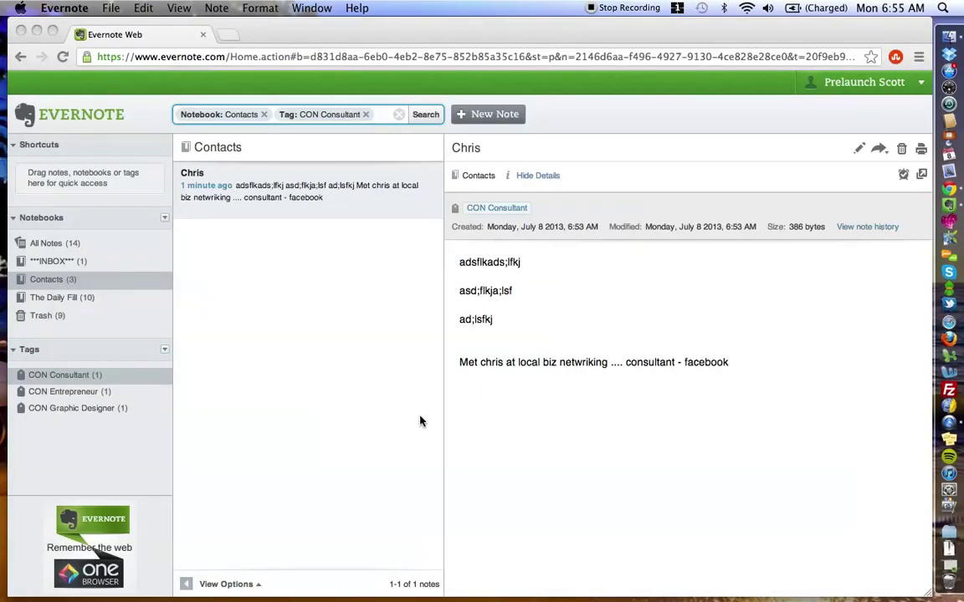
pyautogui.click(791, 424)
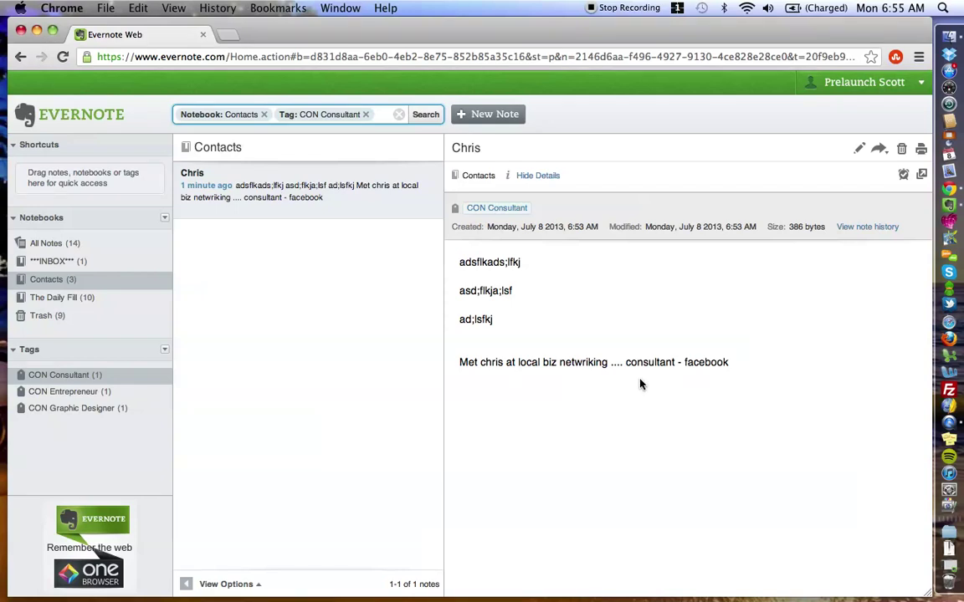